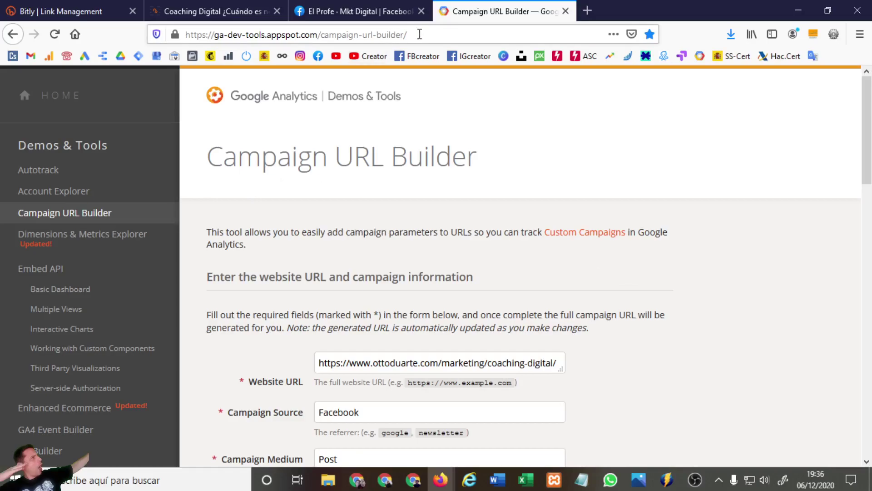
Examine the Campaign URL Builder's address, its form and the website URL entered for the campaign
drag(417, 34, 208, 35)
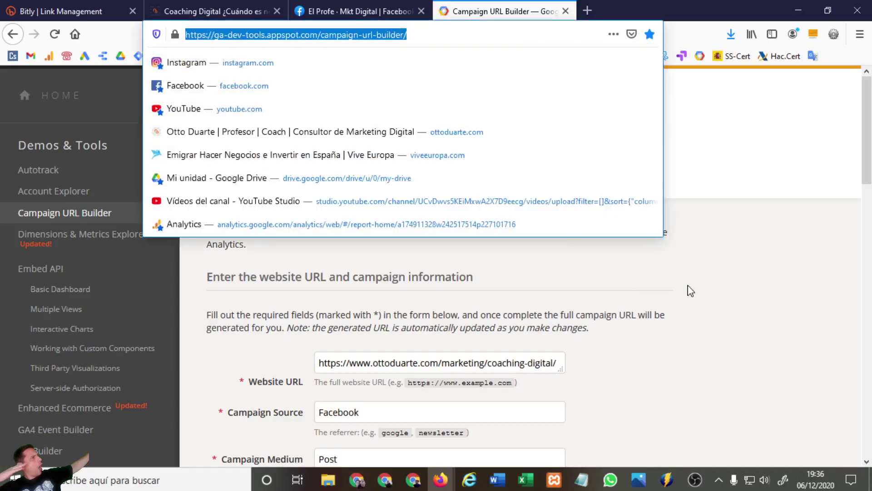
click(694, 296)
scroll(691, 297, down, 4)
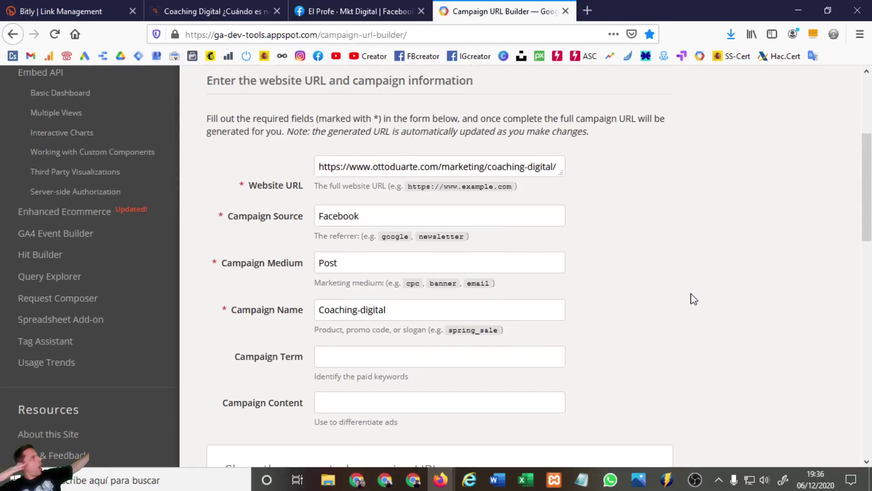
scroll(688, 297, down, 3)
scroll(687, 297, up, 3)
triple_click(355, 167)
triple_click(355, 166)
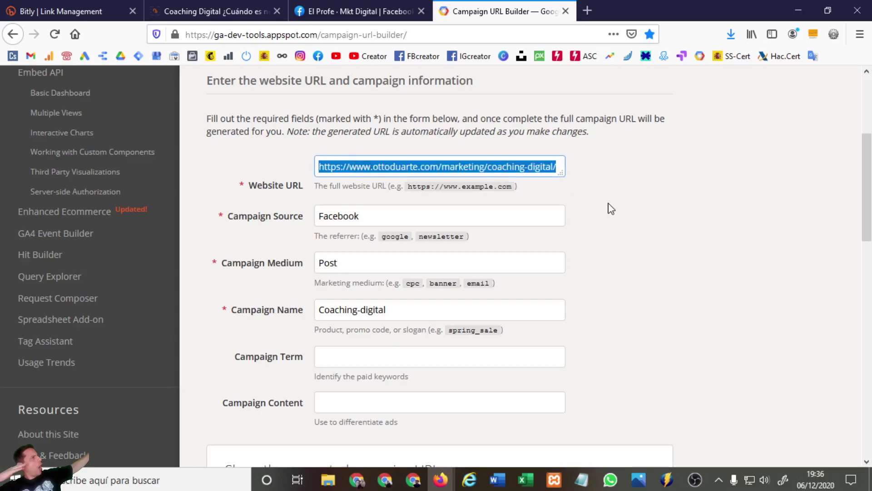
Look through the Coaching Digital article that the campaign's website URL points to
click(233, 10)
scroll(430, 238, down, 4)
scroll(430, 237, up, 4)
scroll(431, 238, down, 3)
scroll(431, 238, down, 5)
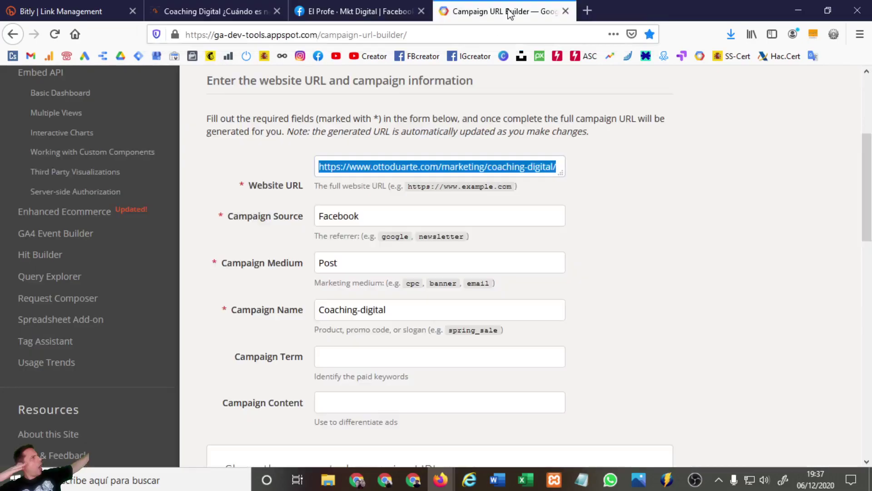
Compare the builder's campaign source with the article and the Facebook page's post composer where the link is shared
click(500, 11)
click(633, 230)
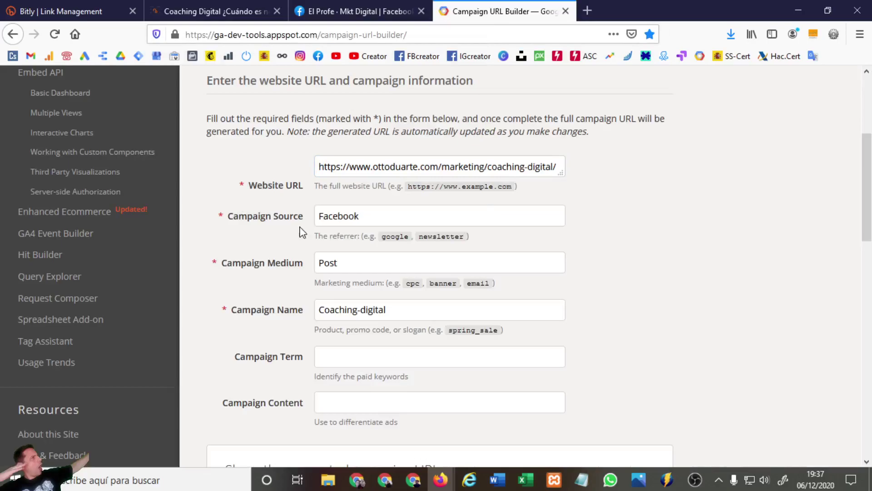
double_click(345, 215)
click(704, 242)
click(214, 10)
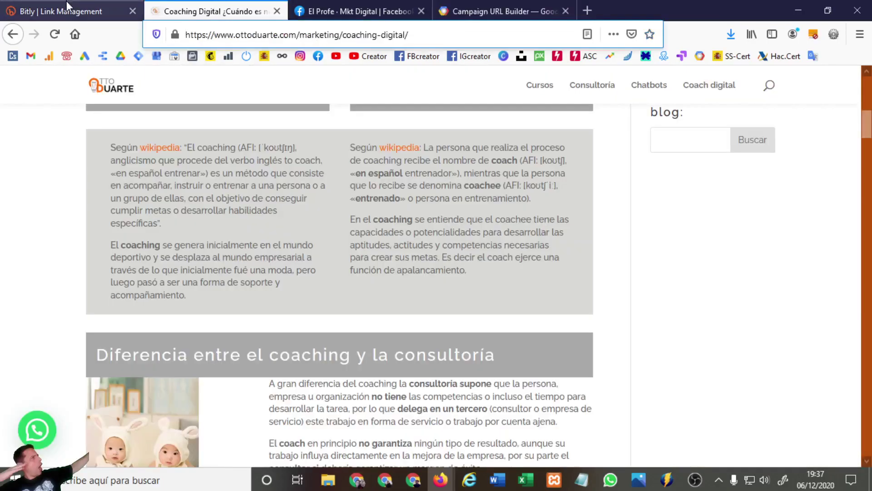
click(359, 11)
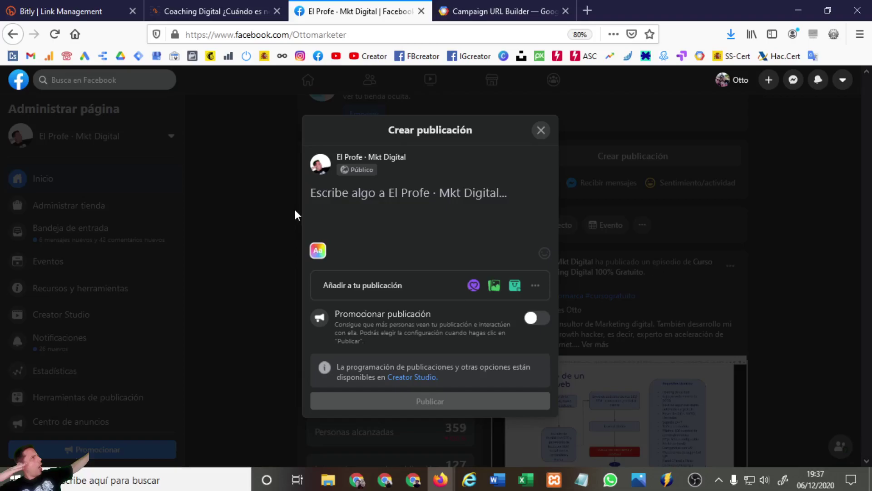
click(496, 6)
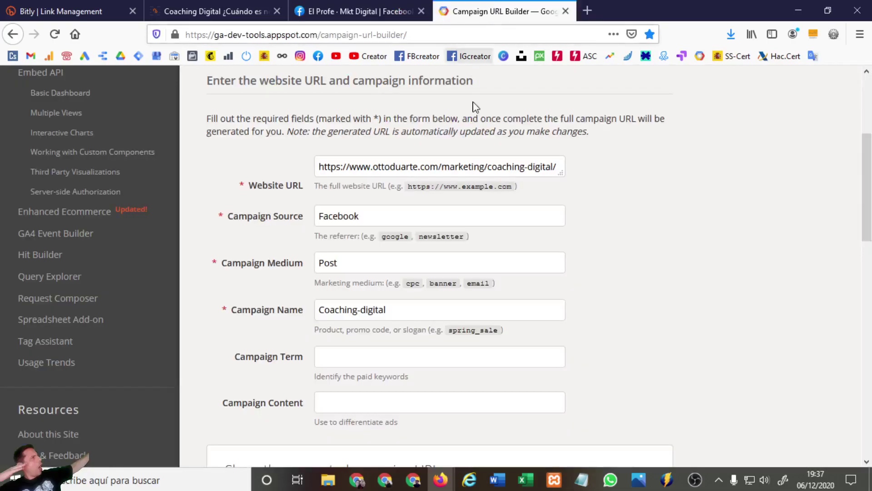
drag(377, 216, 291, 214)
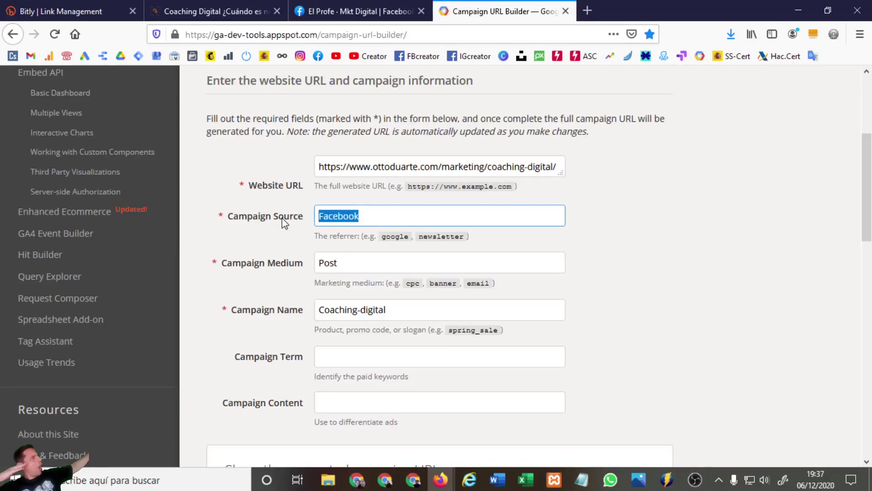
Examine the campaign medium and campaign name in the builder, checking the medium against the Facebook post composer
scroll(278, 215, down, 2)
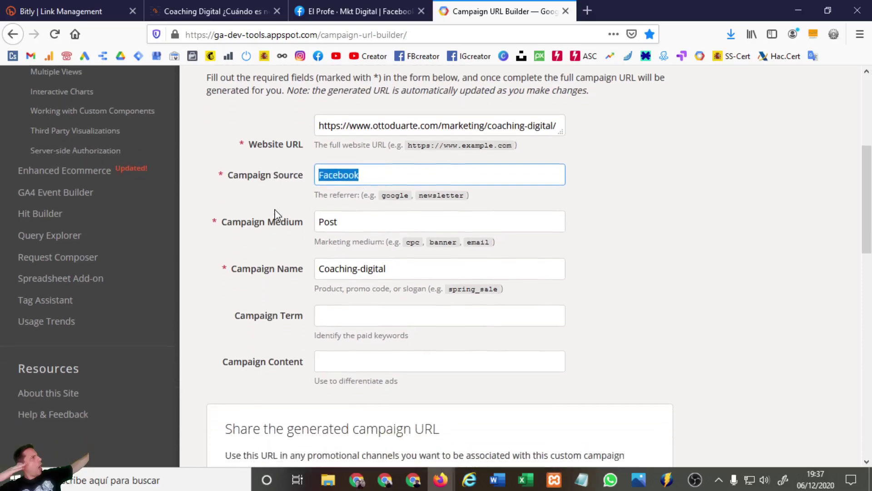
drag(341, 195, 293, 197)
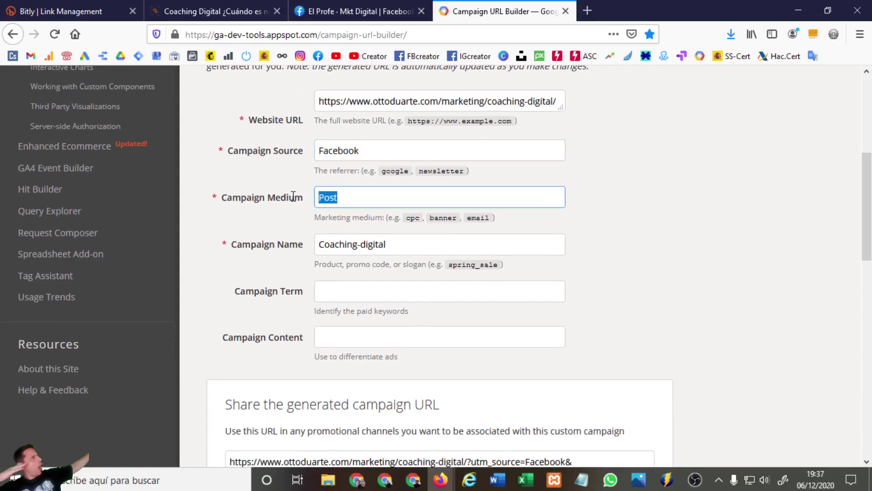
click(333, 3)
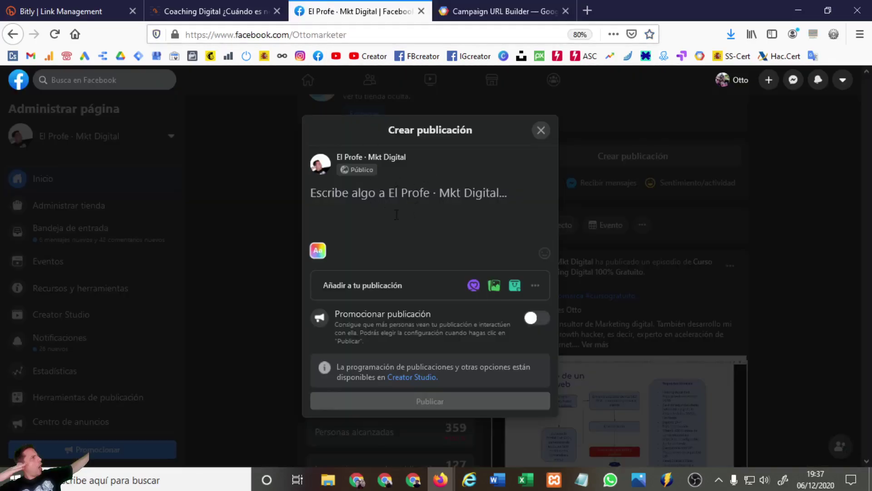
click(504, 11)
click(408, 244)
drag(416, 247, 290, 249)
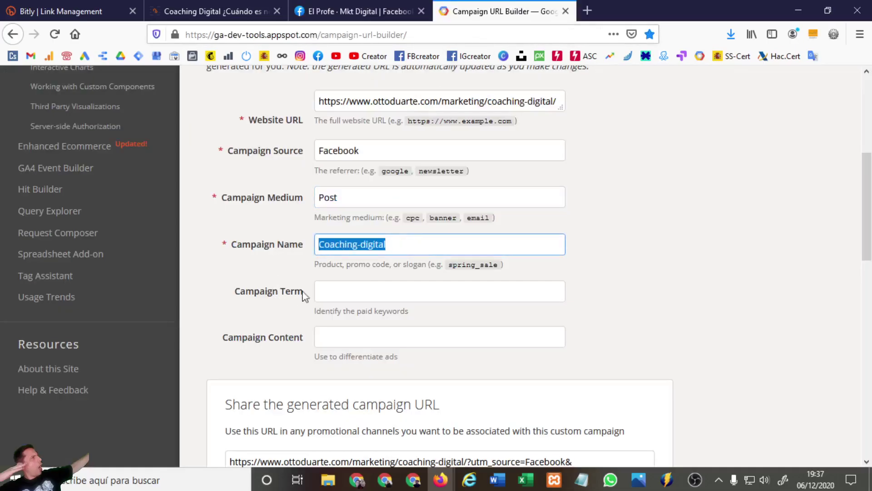
click(671, 271)
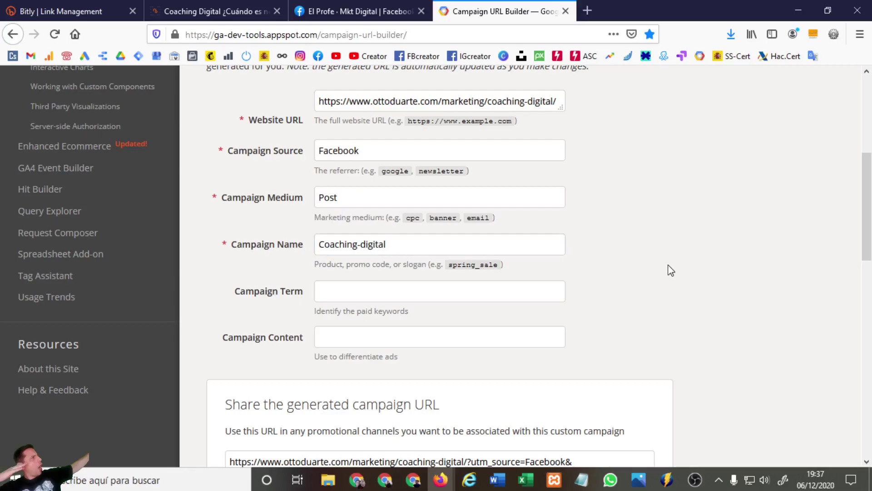
Examine the utm_source, utm_medium and utm_campaign parameters in the generated campaign URL
scroll(671, 271, down, 4)
scroll(379, 288, down, 2)
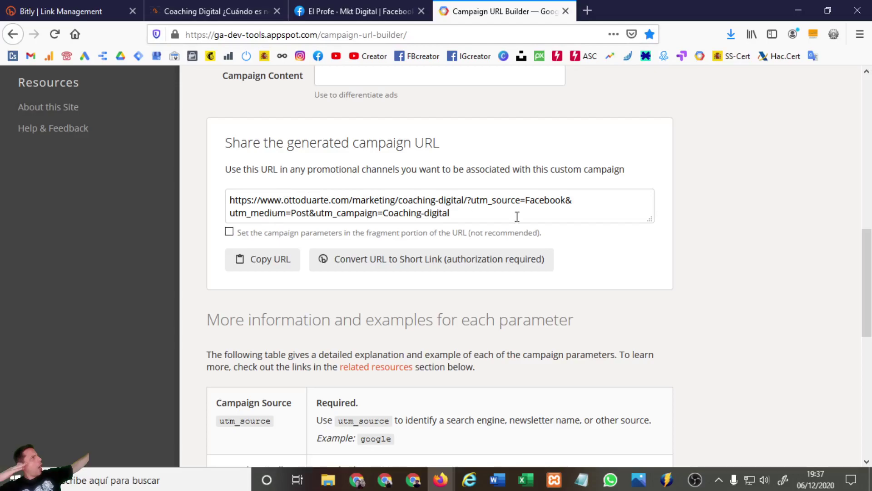
drag(466, 200, 521, 202)
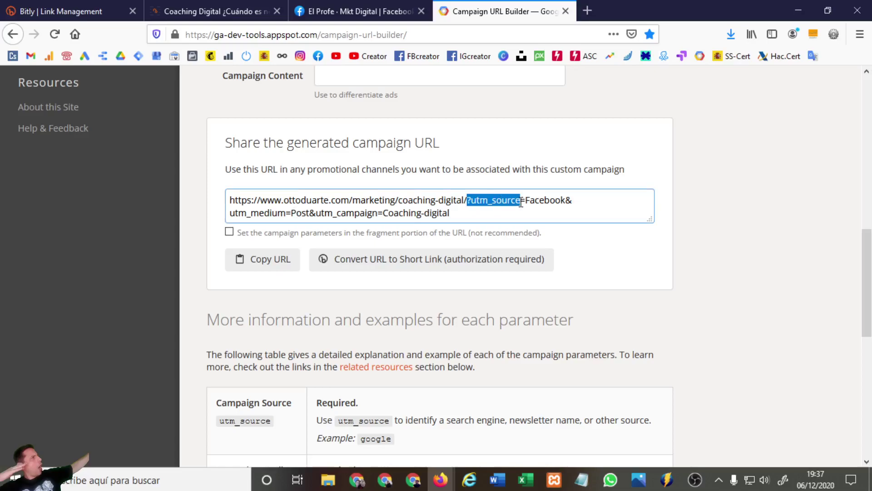
drag(230, 213, 489, 220)
click(657, 281)
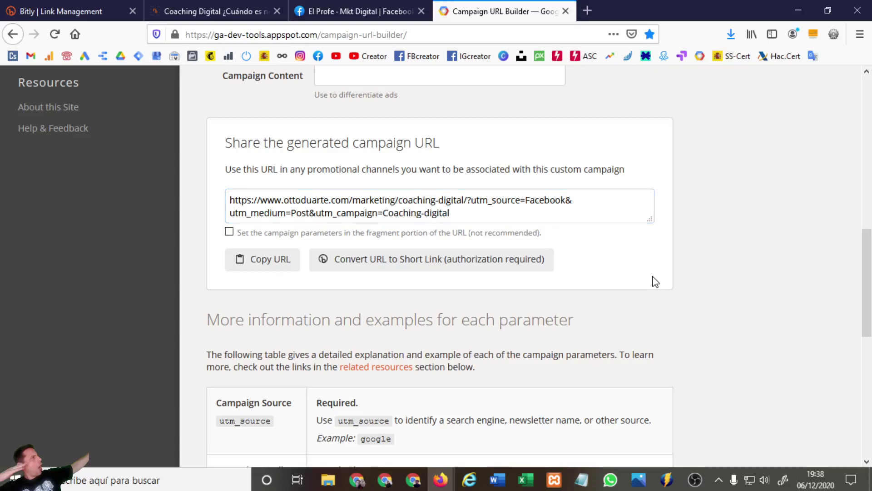
Copy the generated campaign URL, paste it into the Facebook page's new post and check the link preview
click(263, 264)
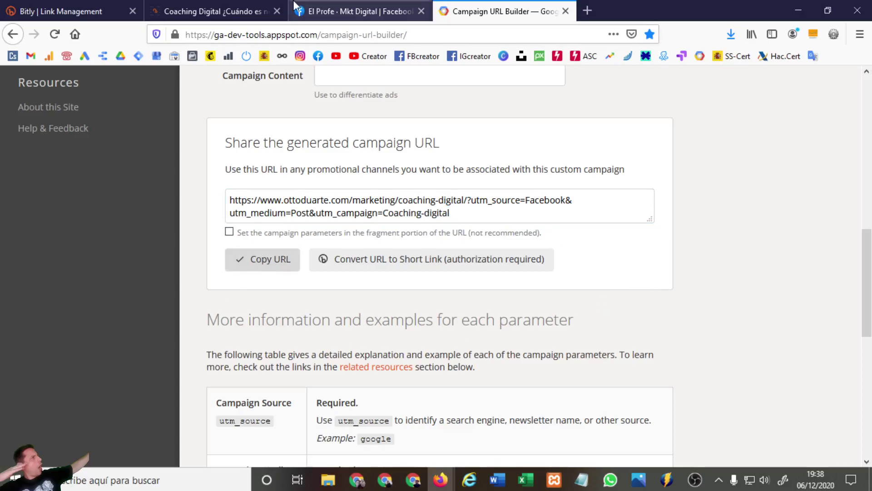
click(349, 11)
text(https://www.ottoduarte.com/marketing/coaching-digital/?utm_source=Facebook&utm_medium=Post&utm_campaign=Coaching-digital)
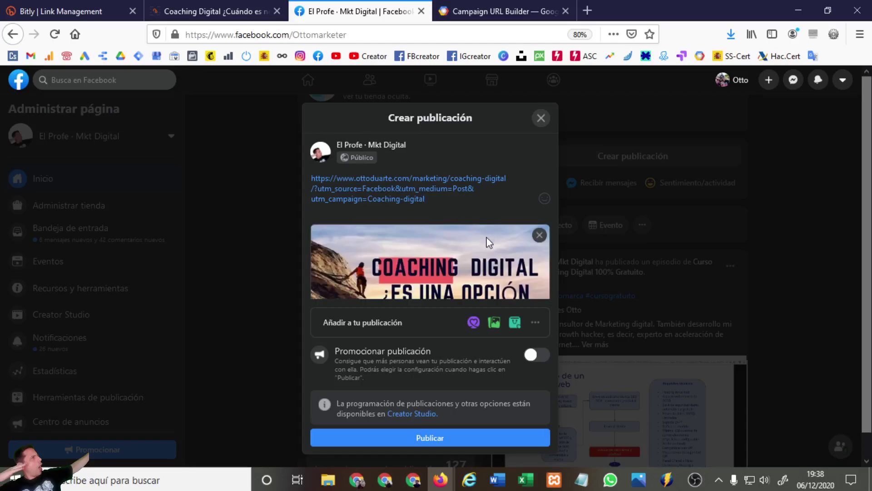
scroll(483, 242, down, 3)
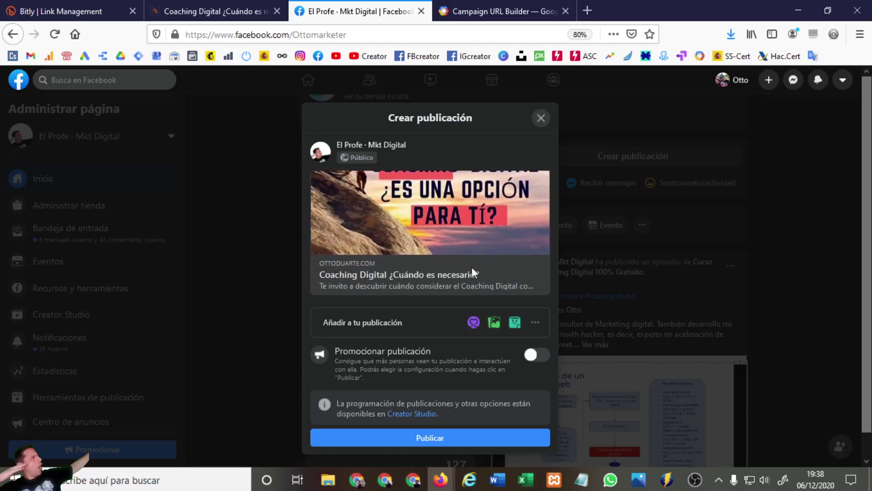
scroll(472, 271, up, 3)
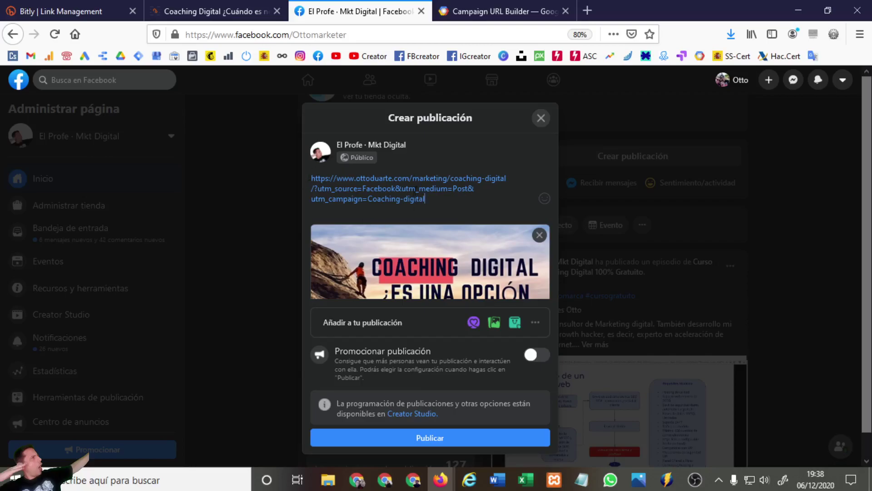
Switch to Bitly and create a bit.ly short link from the copied Coaching-digital campaign URL
click(100, 7)
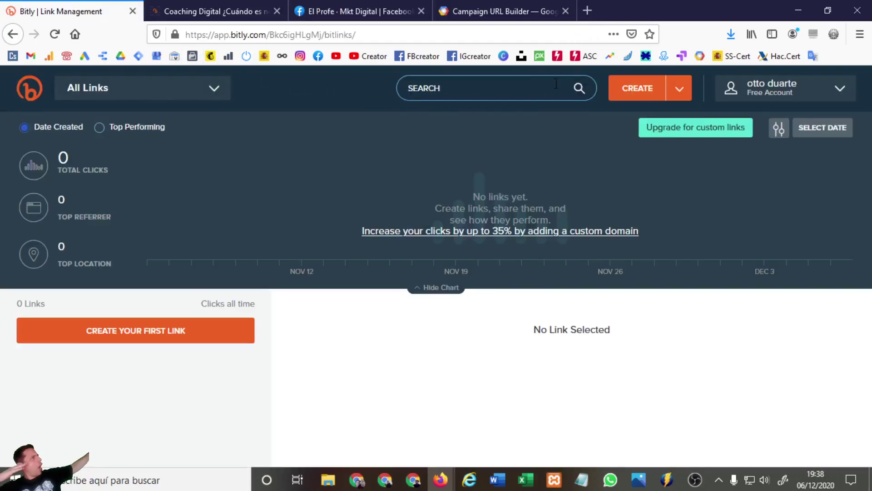
click(625, 86)
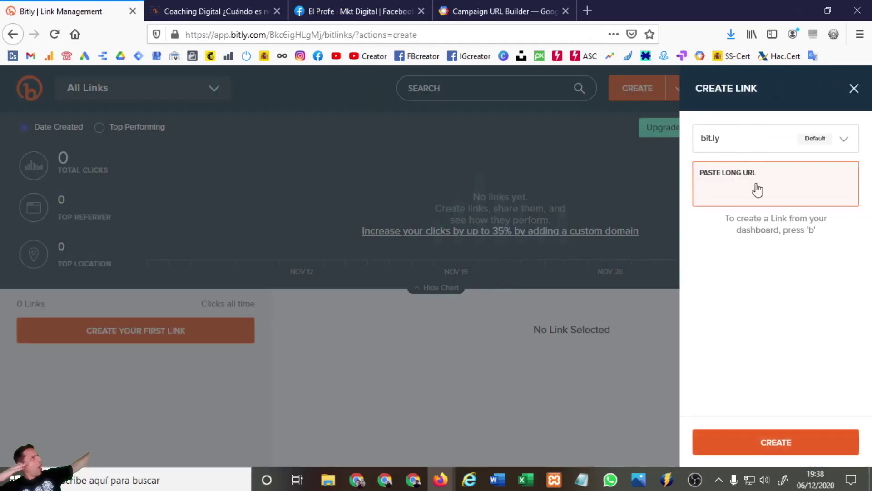
text(https://www.ottoduarte.com/marketing/coaching-digital/?utm_source=Facebook&utm_medium=Post&utm_campaign=Coaching-digital)
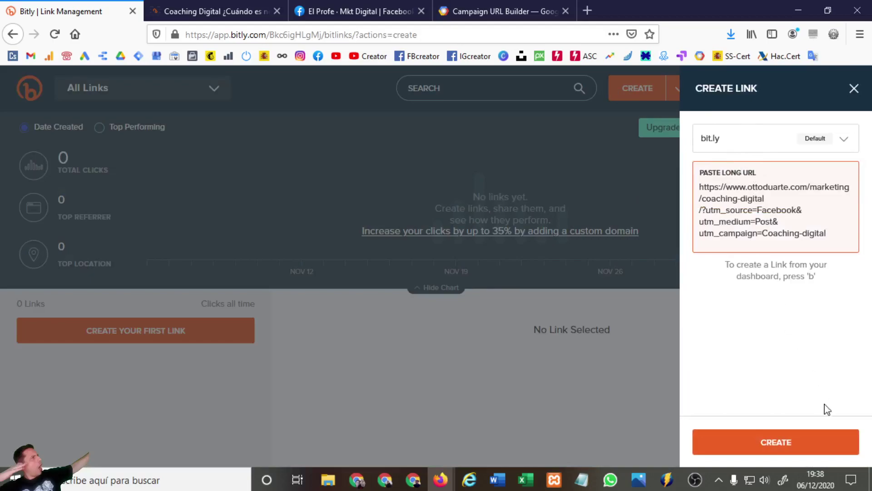
click(808, 450)
Title the short link "Coaching digital FB UTM" and save it
click(775, 206)
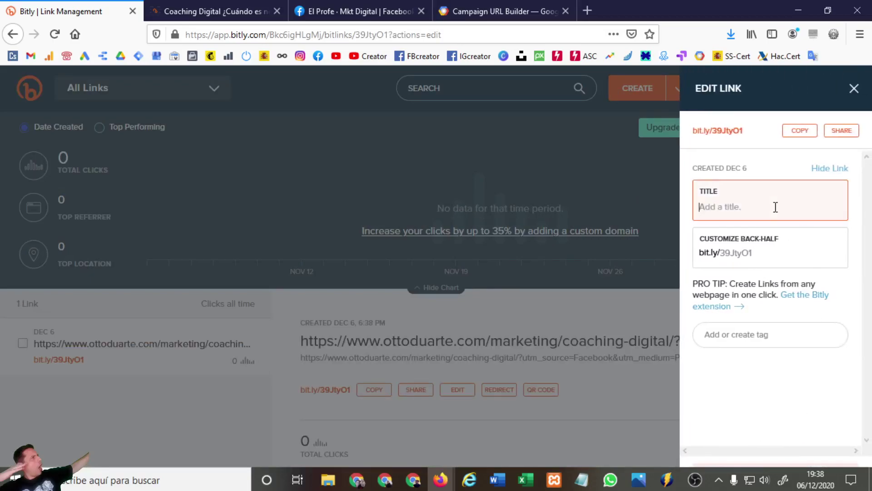
text(Co)
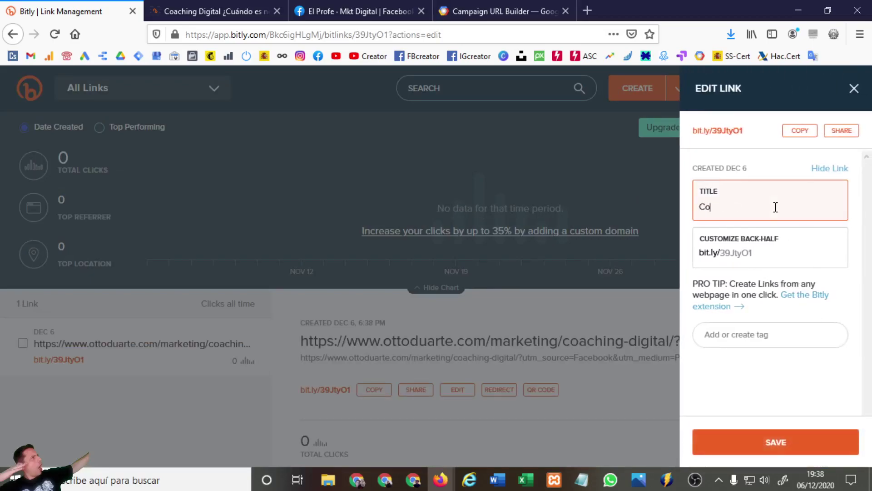
text(aching digital FB UTM)
click(802, 450)
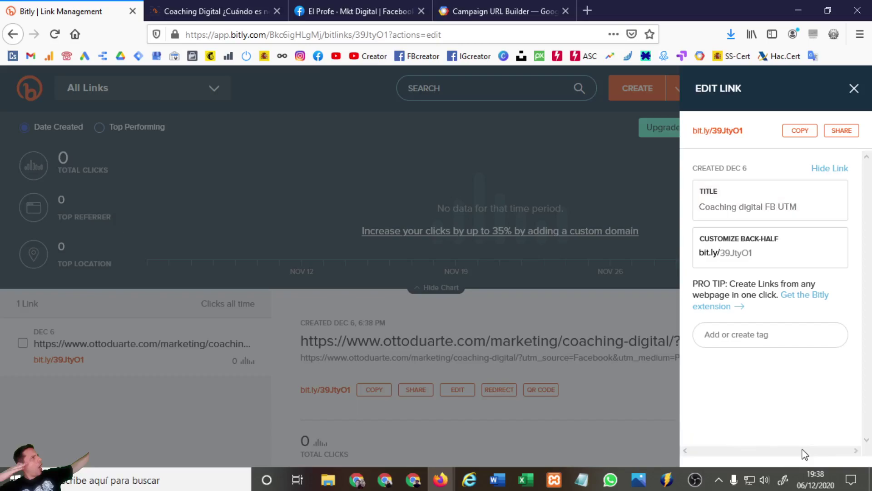
Copy the bit.ly short link and replace the long campaign URL in the Facebook post draft with it
click(802, 131)
click(359, 11)
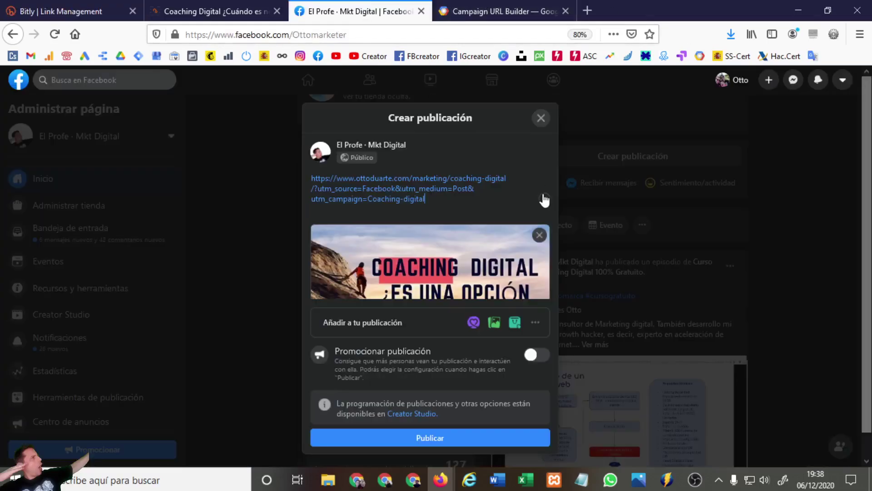
click(540, 118)
click(533, 294)
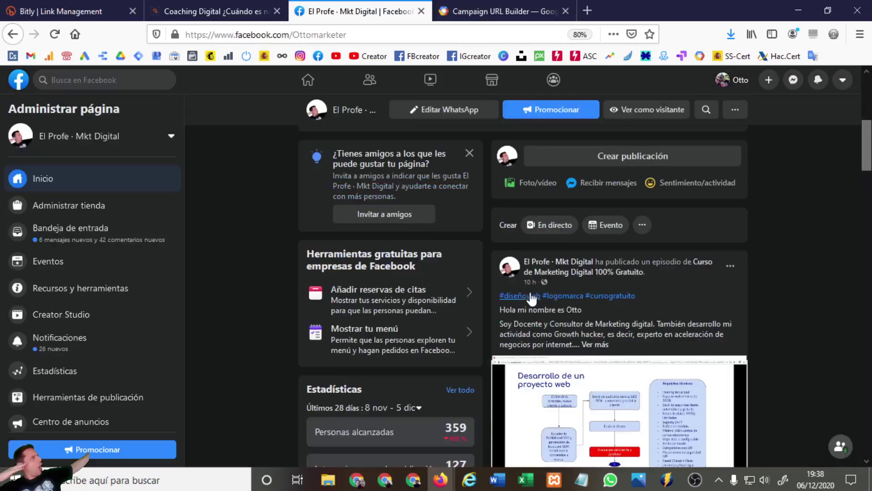
click(630, 159)
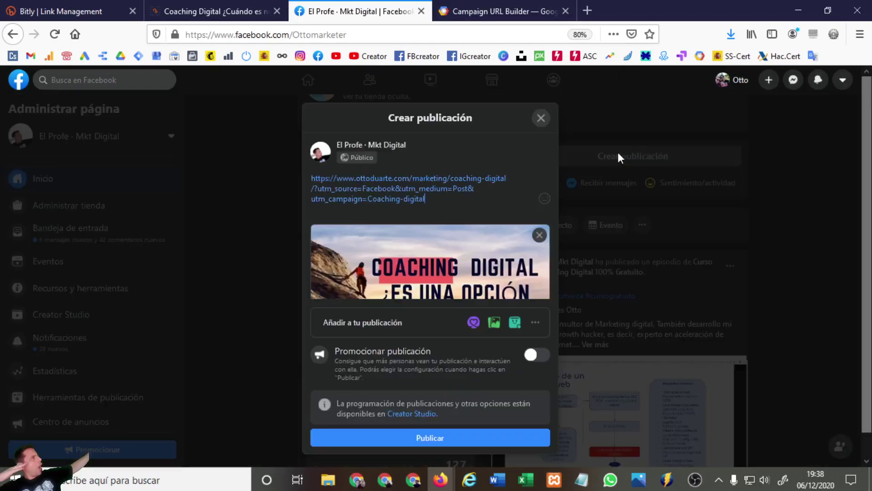
triple_click(423, 196)
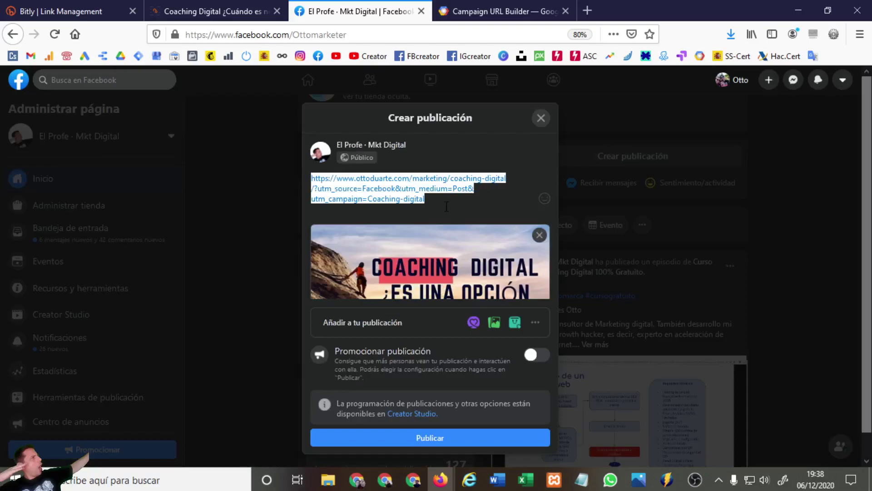
key(BackSpace)
key(ctrl+v)
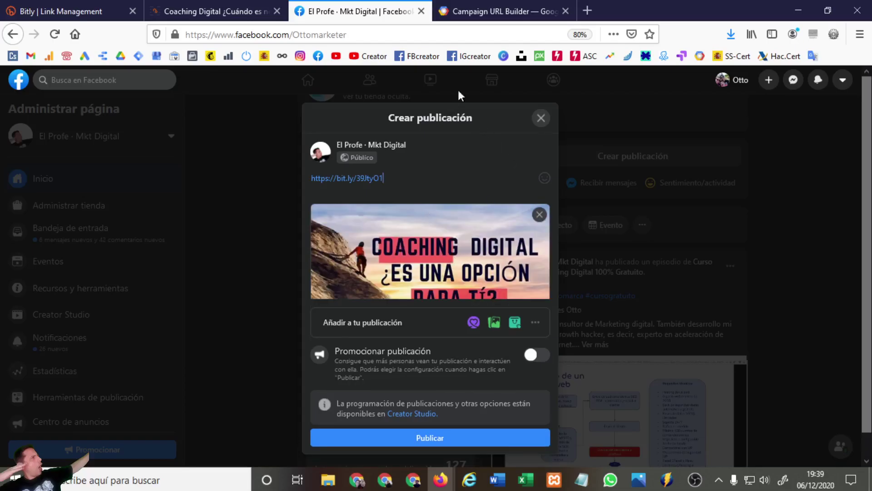
Return to the Campaign URL Builder and review the campaign source, medium and name fields
click(511, 9)
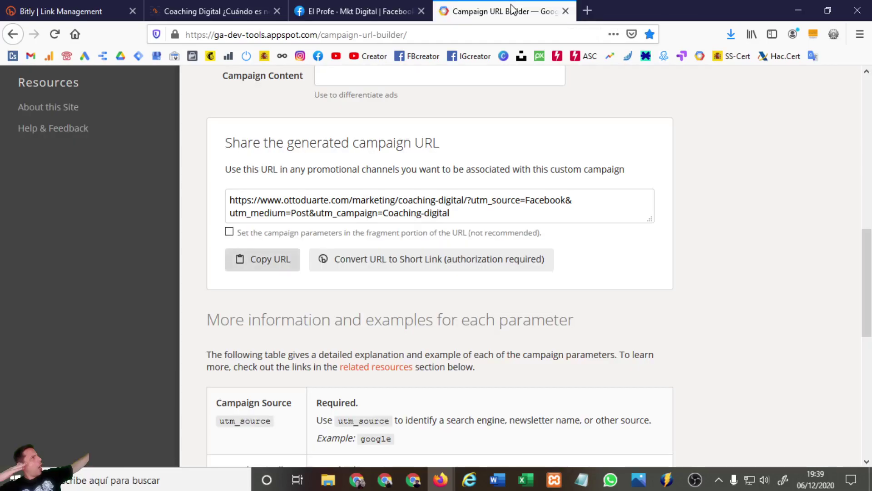
scroll(666, 257, up, 5)
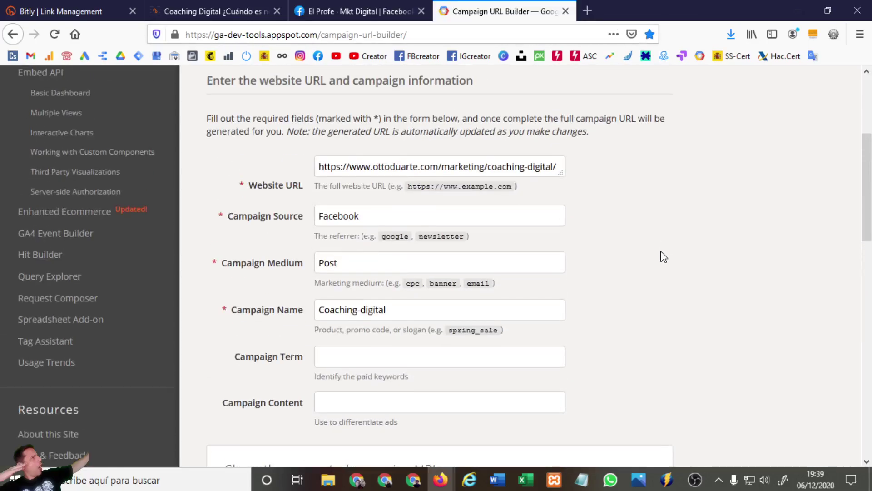
click(383, 216)
double_click(383, 216)
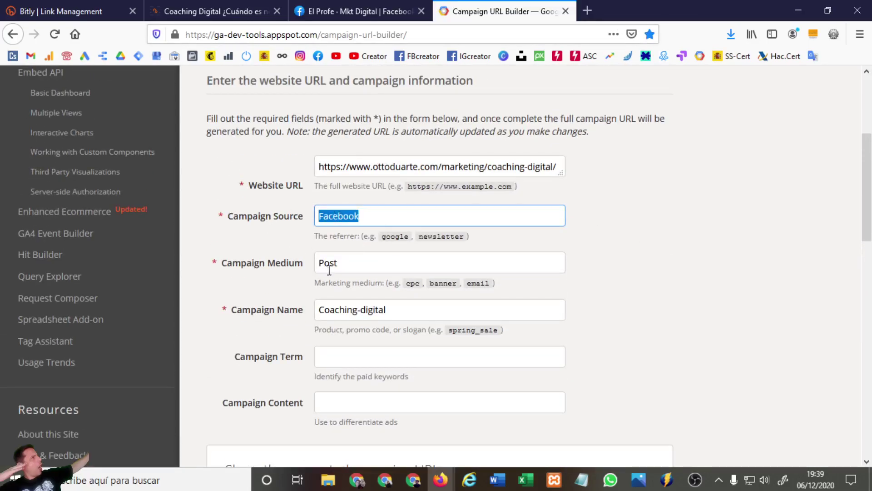
double_click(338, 264)
click(388, 309)
double_click(389, 309)
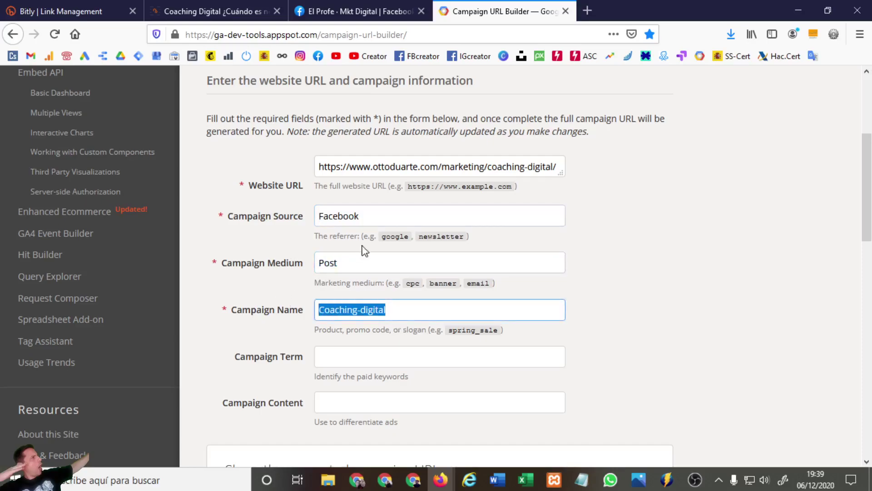
click(375, 215)
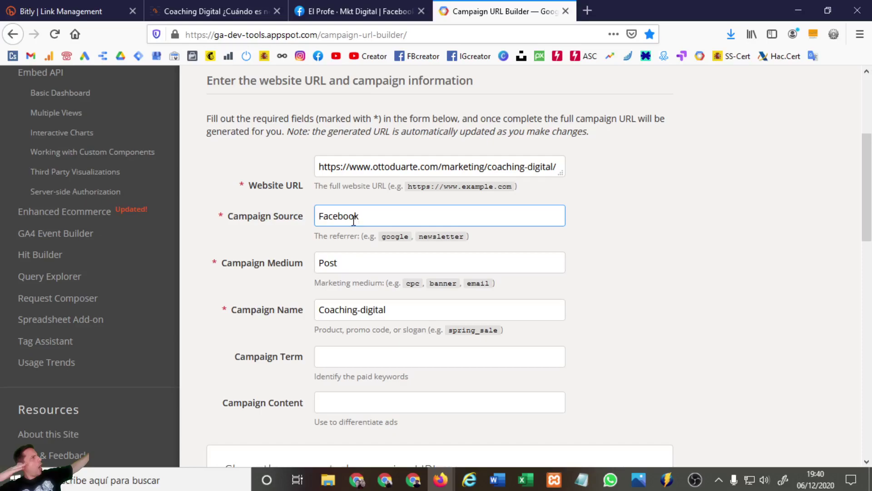
click(629, 299)
click(392, 310)
click(285, 307)
click(368, 263)
click(301, 257)
double_click(366, 221)
click(636, 262)
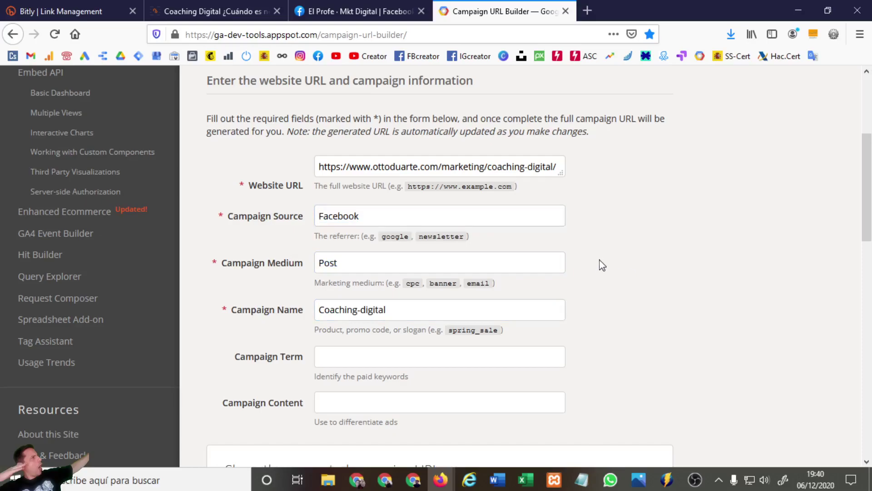